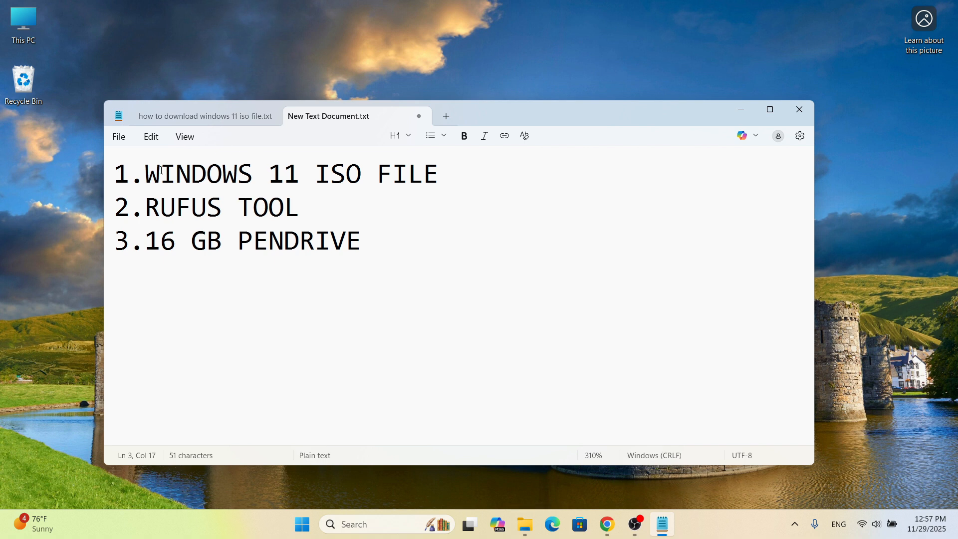
pyautogui.moveTo(148, 177); pyautogui.dragTo(175, 175)
pyautogui.moveTo(270, 172); pyautogui.dragTo(405, 174)
pyautogui.moveTo(405, 174); pyautogui.dragTo(430, 175)
pyautogui.doubleClick(431, 176)
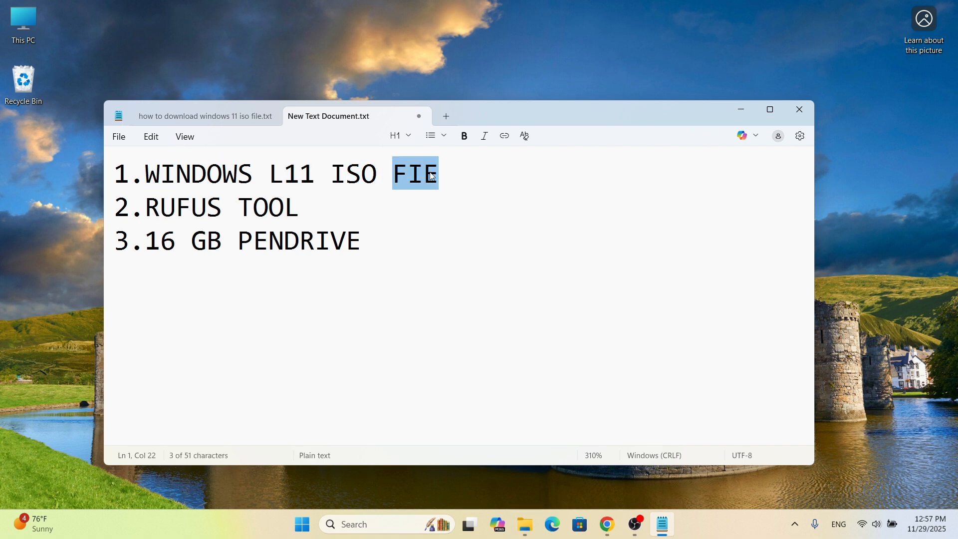
pyautogui.hotkey('ctrl', 'z')
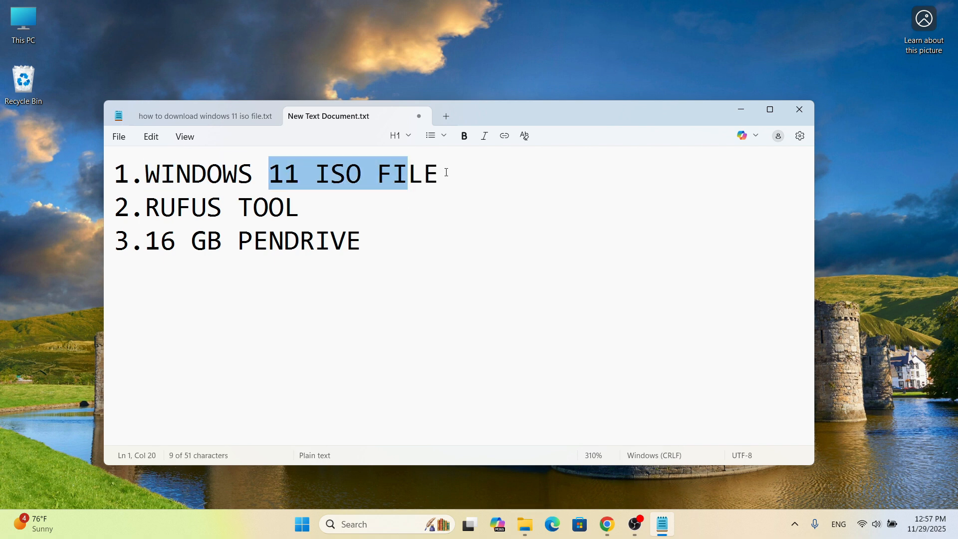
# Review the three requirements in the text document, highlighting the Windows 11 ISO file, Rufus tool and 16 GB pendrive entries
pyautogui.moveTo(439, 175); pyautogui.dragTo(146, 170)
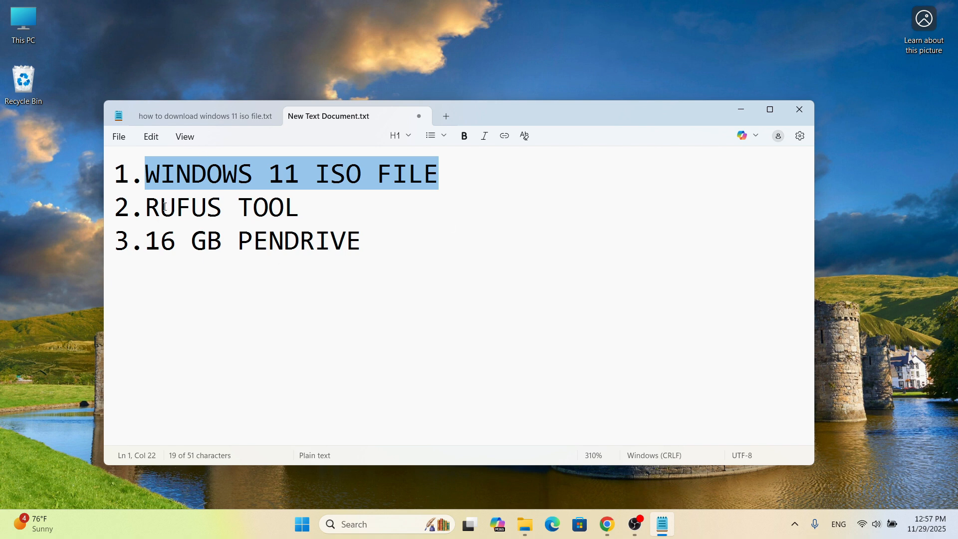
pyautogui.moveTo(151, 207); pyautogui.dragTo(282, 206)
pyautogui.doubleClick(291, 207)
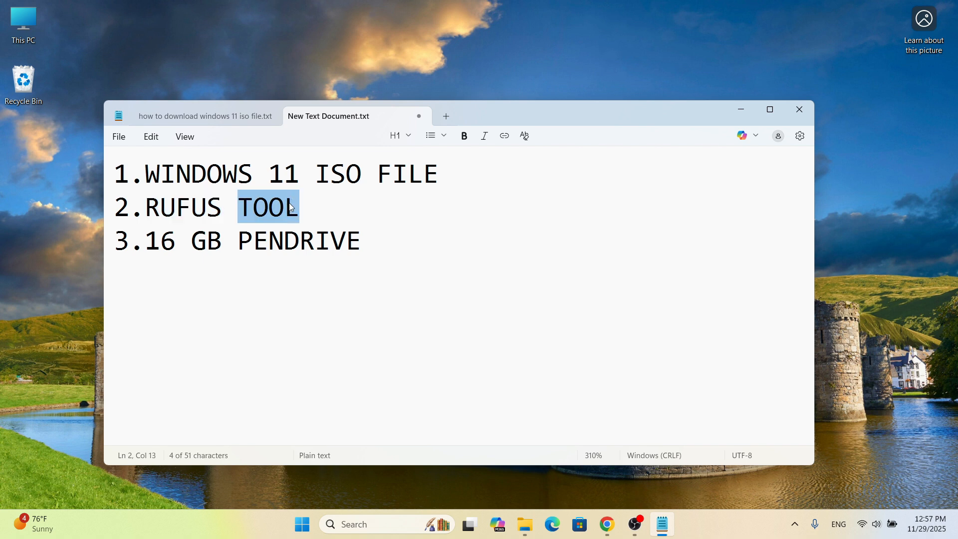
pyautogui.click(204, 239)
pyautogui.moveTo(145, 240); pyautogui.dragTo(363, 257)
pyautogui.tripleClick(361, 254)
pyautogui.click(366, 250)
pyautogui.moveTo(147, 176); pyautogui.dragTo(363, 231)
pyautogui.click(368, 235)
pyautogui.hotkey('ctrl', 'a')
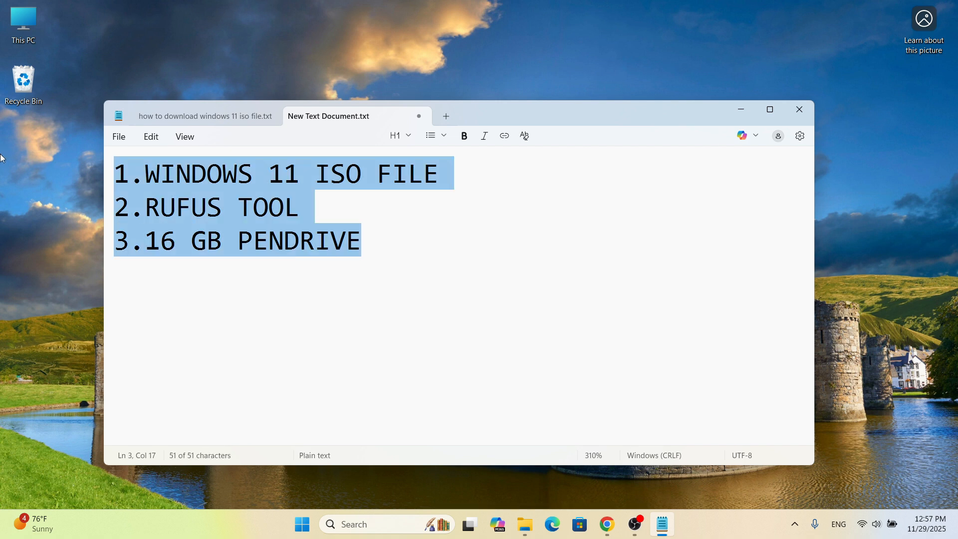
# Minimize the requirements note and open the genuine windows folder on the ALL Backup Files (G:) drive
pyautogui.click(220, 61)
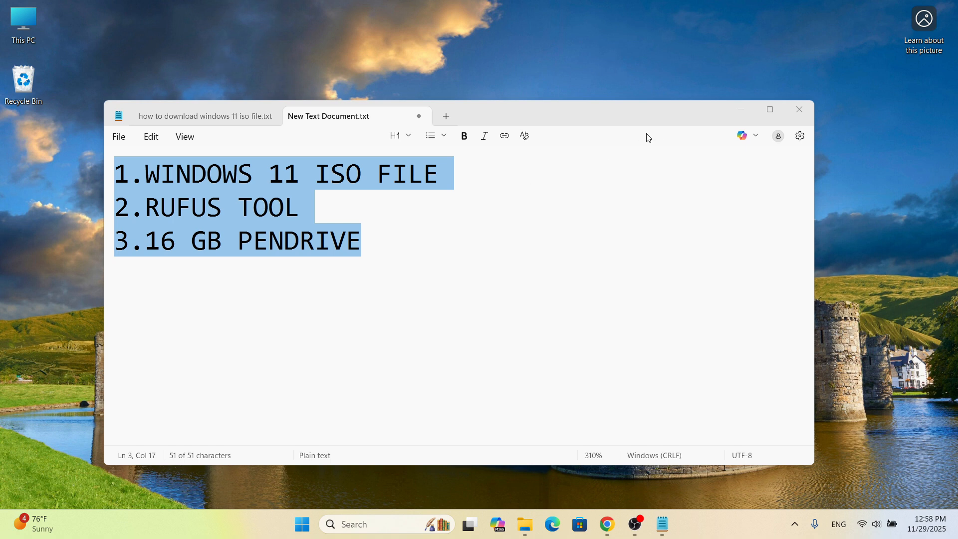
pyautogui.click(727, 114)
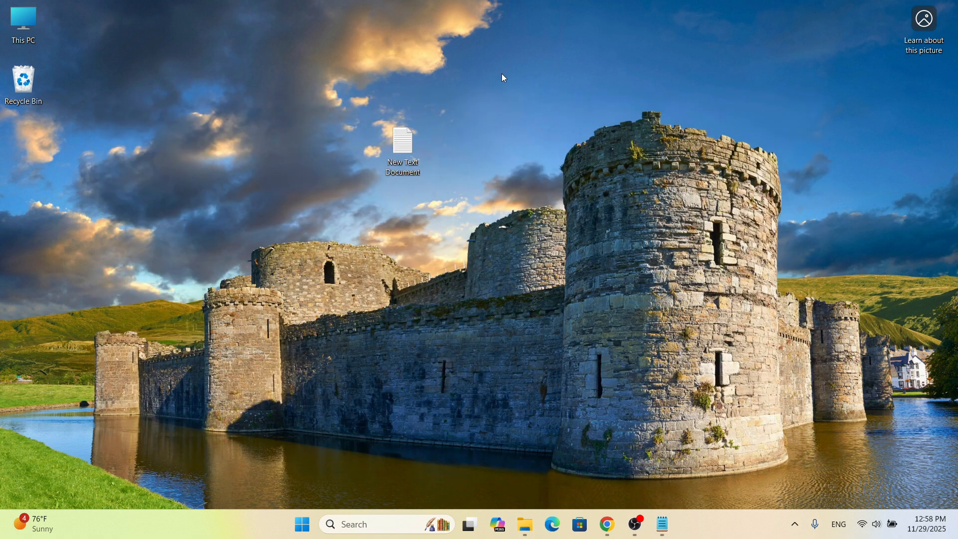
pyautogui.doubleClick(8, 16)
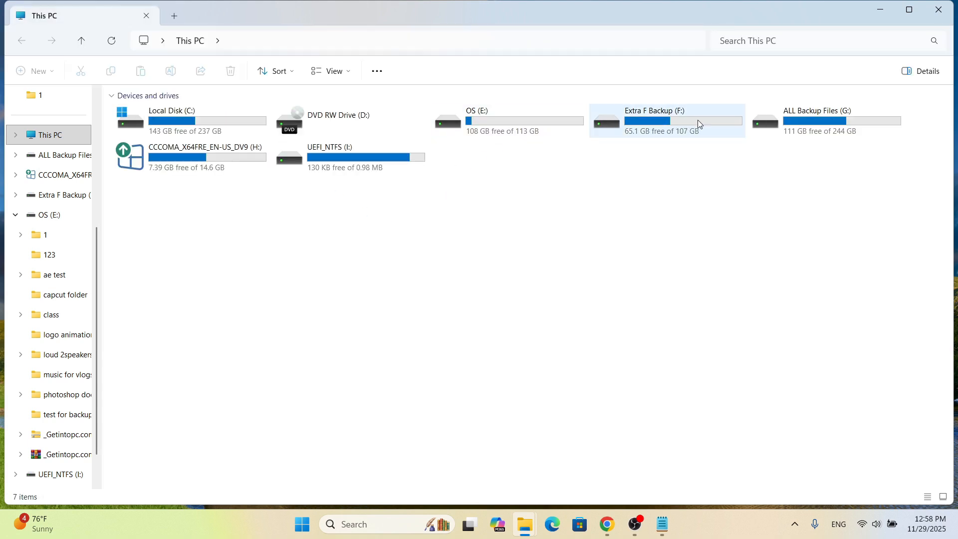
pyautogui.doubleClick(792, 134)
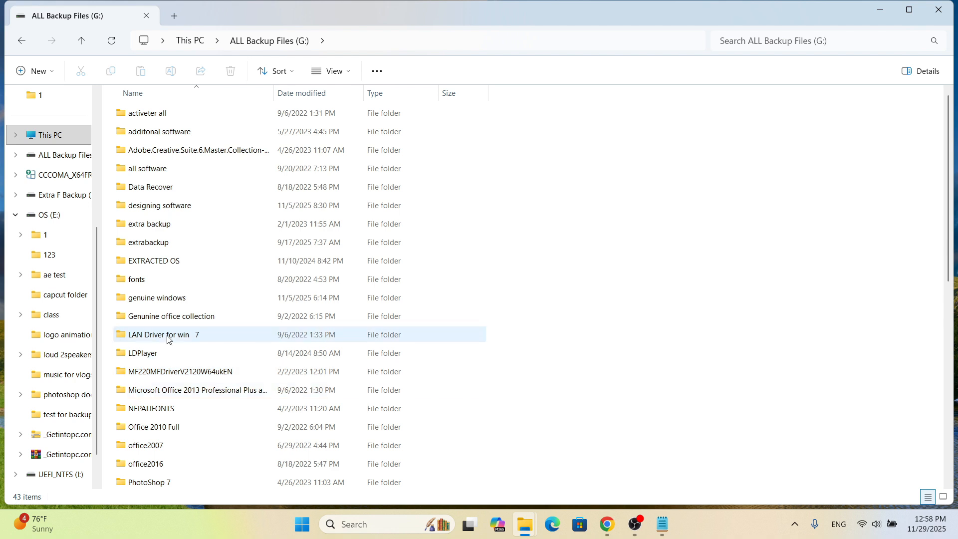
pyautogui.doubleClick(185, 300)
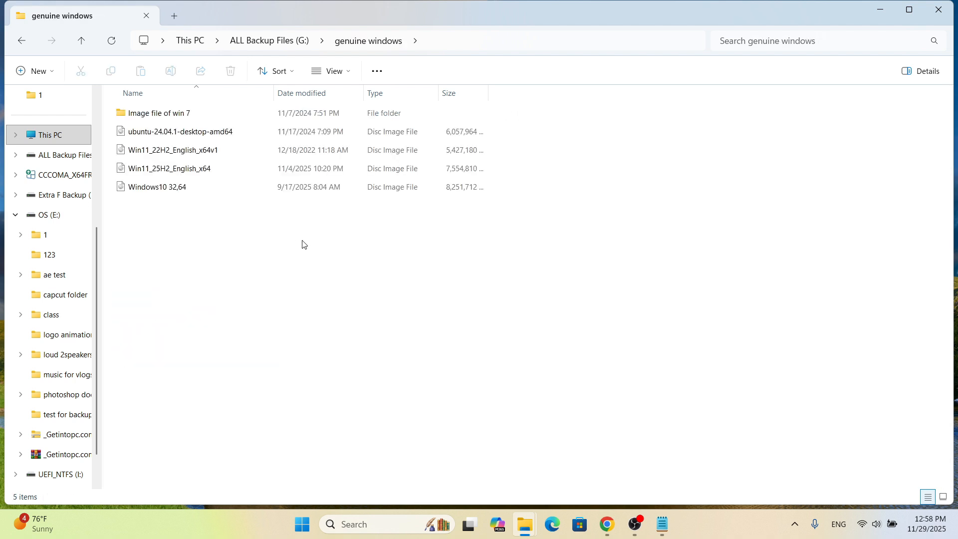
# Switch to Chrome and search Google for RUFUS in a new tab
pyautogui.click(607, 524)
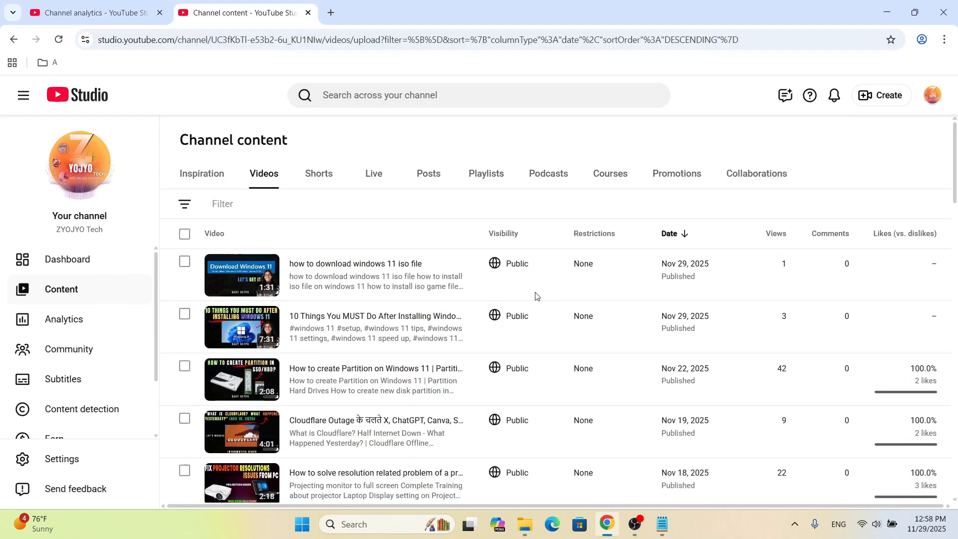
pyautogui.click(329, 12)
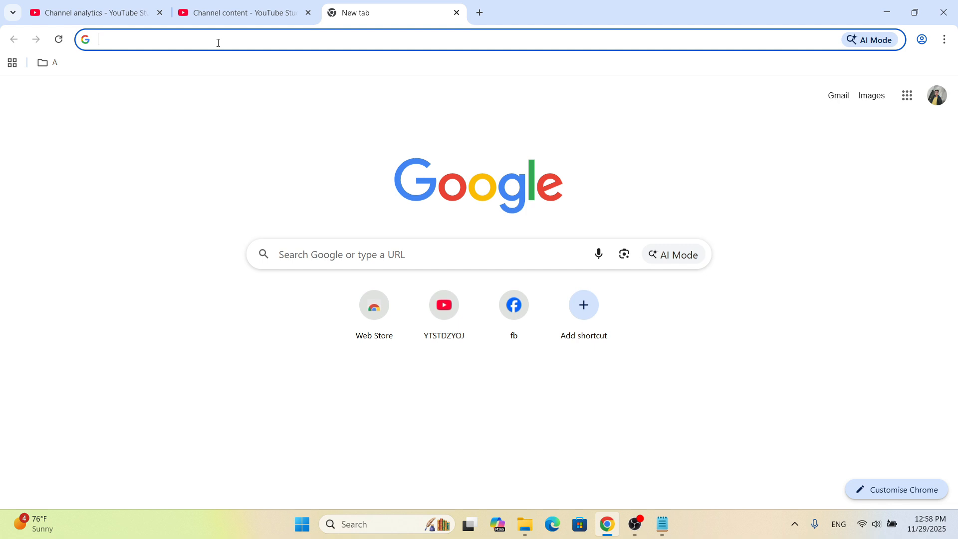
pyautogui.write('RUF')
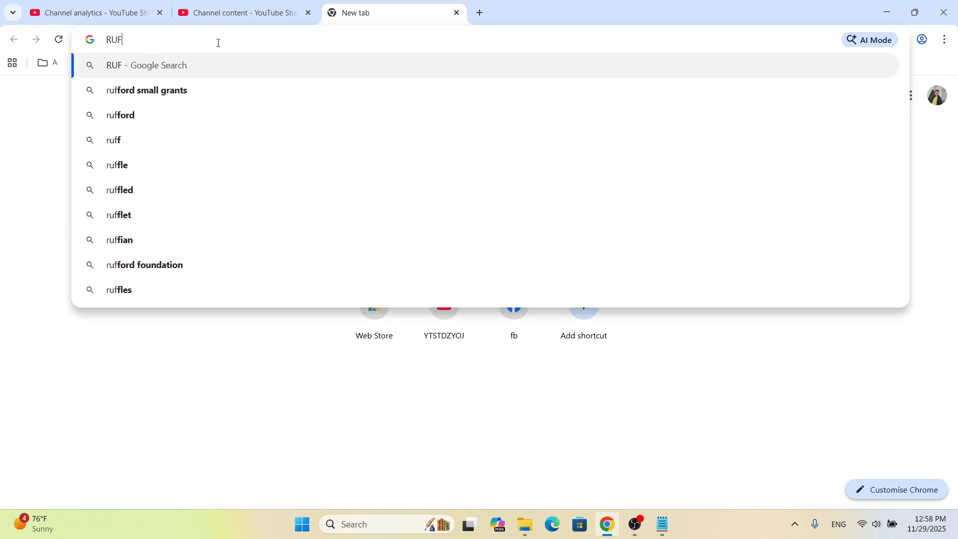
pyautogui.write('US')
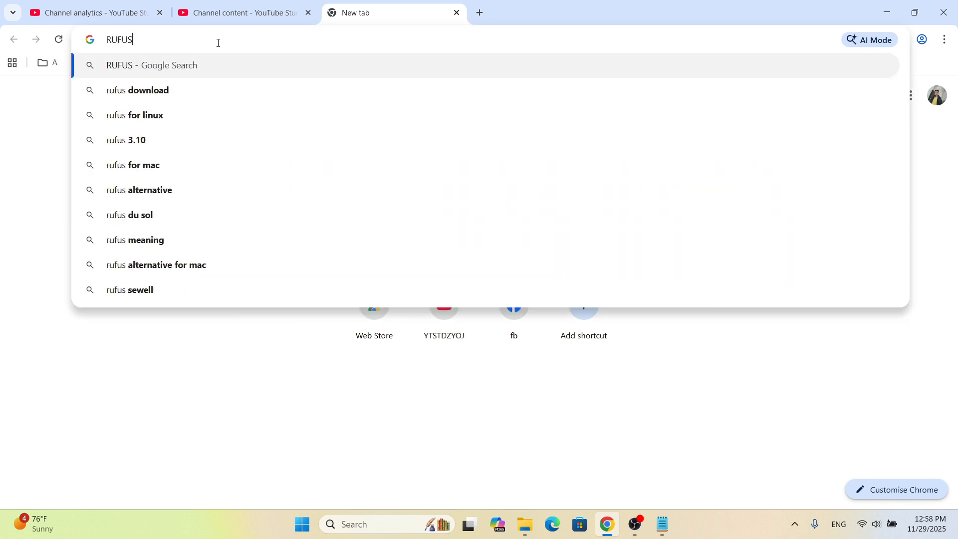
pyautogui.press('Return')
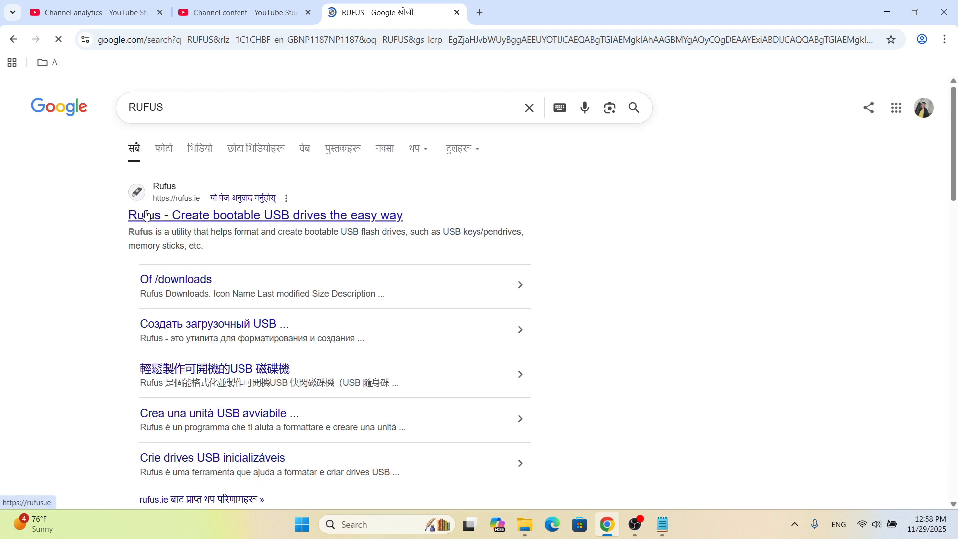
# Download the standard Windows x64 release rufus-4.11.exe from the rufus.ie website
pyautogui.click(204, 219)
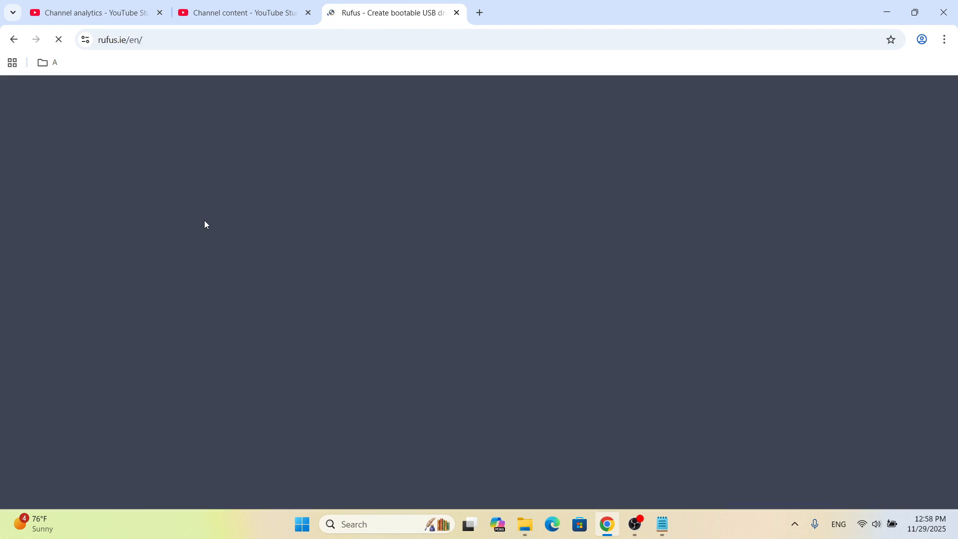
pyautogui.scroll(-15, 401, 286)
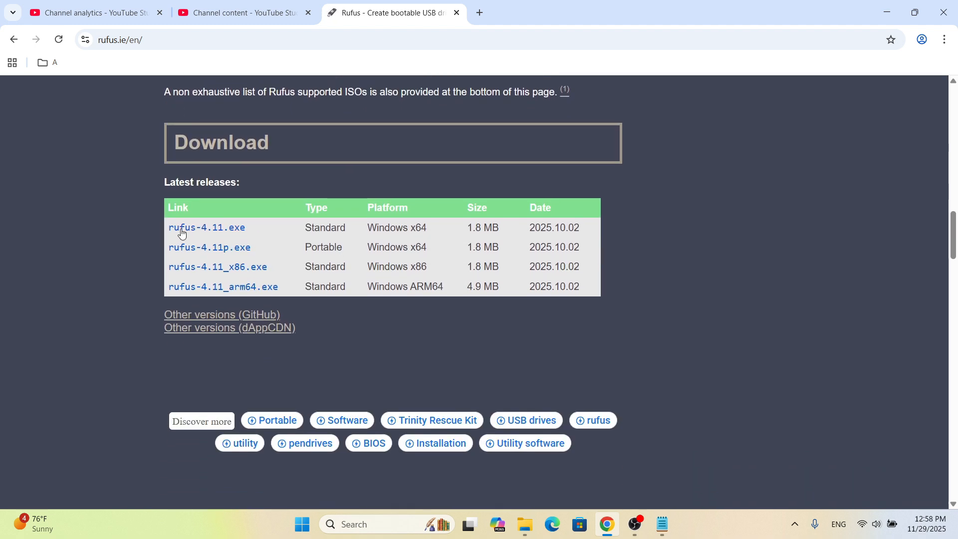
pyautogui.click(204, 229)
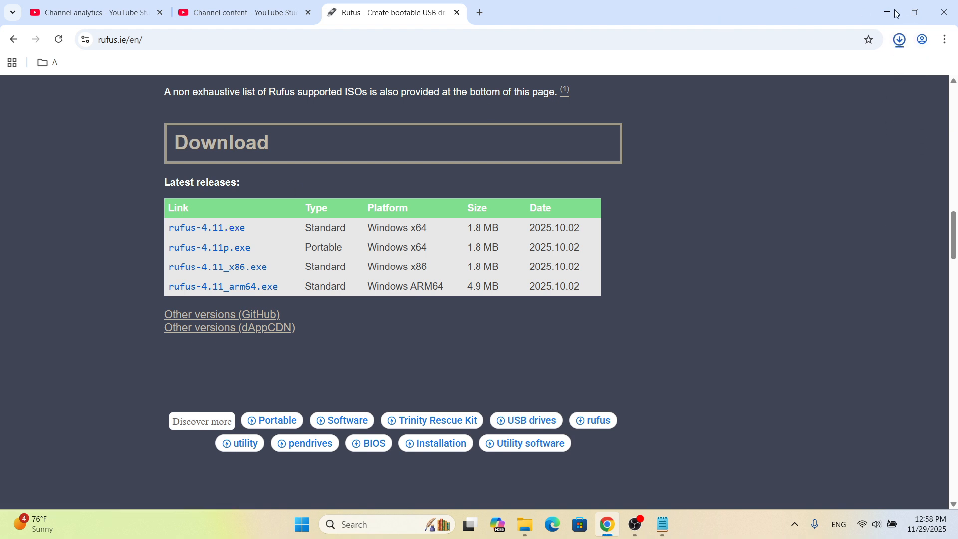
# Move the downloaded rufus-4.11 file from the Downloads folder into the genuine windows folder
pyautogui.click(899, 40)
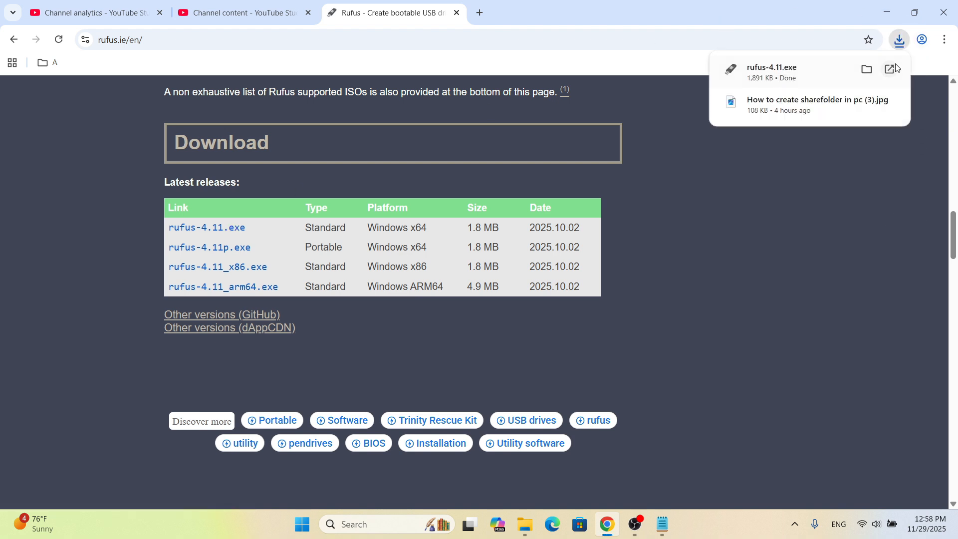
pyautogui.click(866, 76)
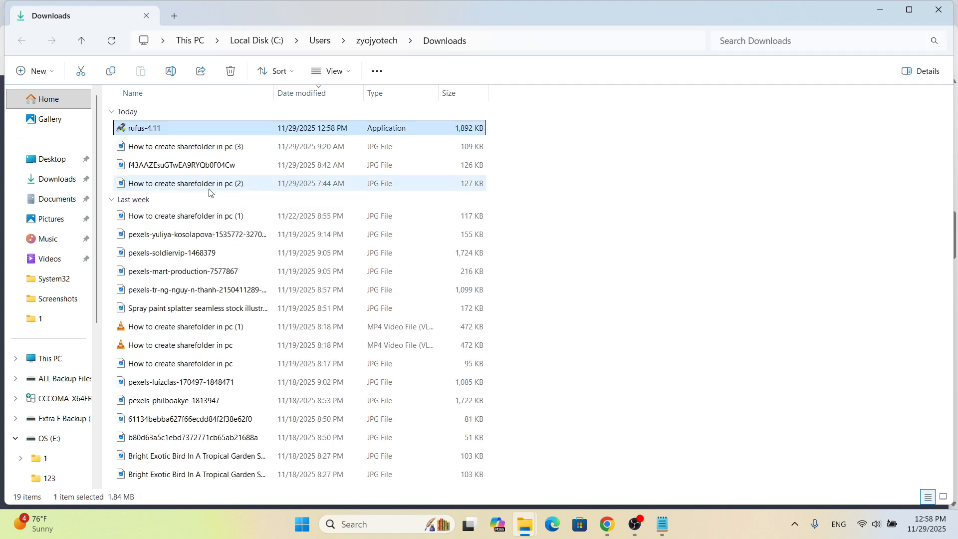
pyautogui.click(521, 533)
pyautogui.click(602, 461)
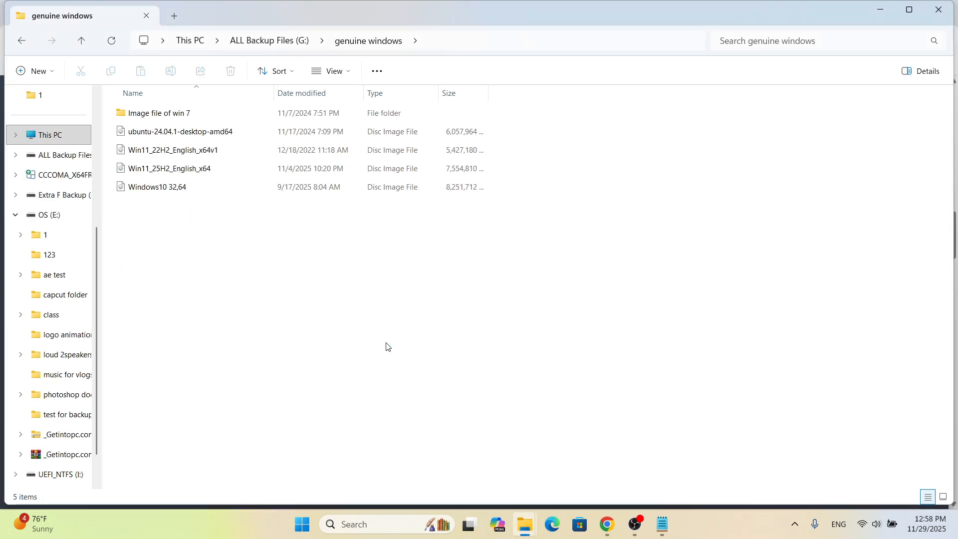
pyautogui.hotkey('ctrl', 'v')
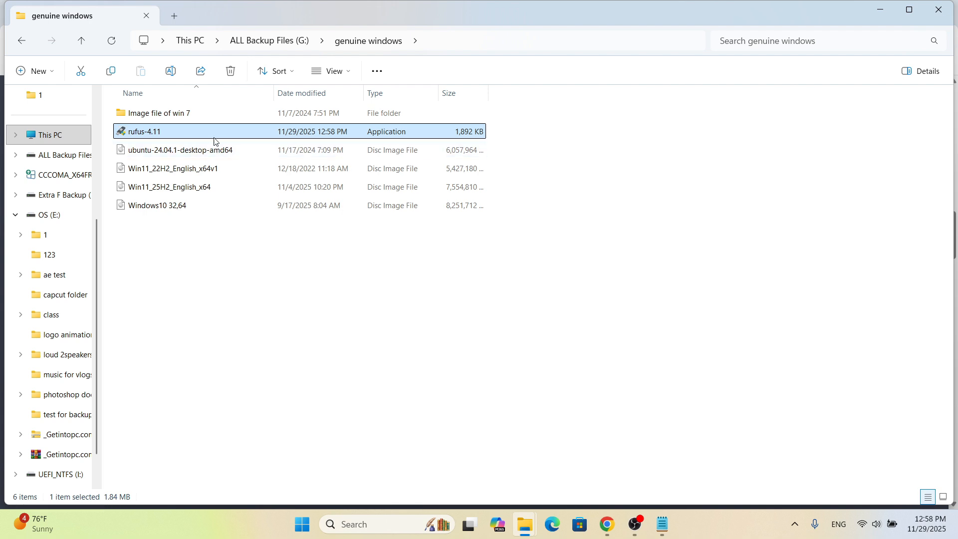
# Launch rufus-4.11 with online update checks allowed, and close the Downloads folder window
pyautogui.doubleClick(218, 136)
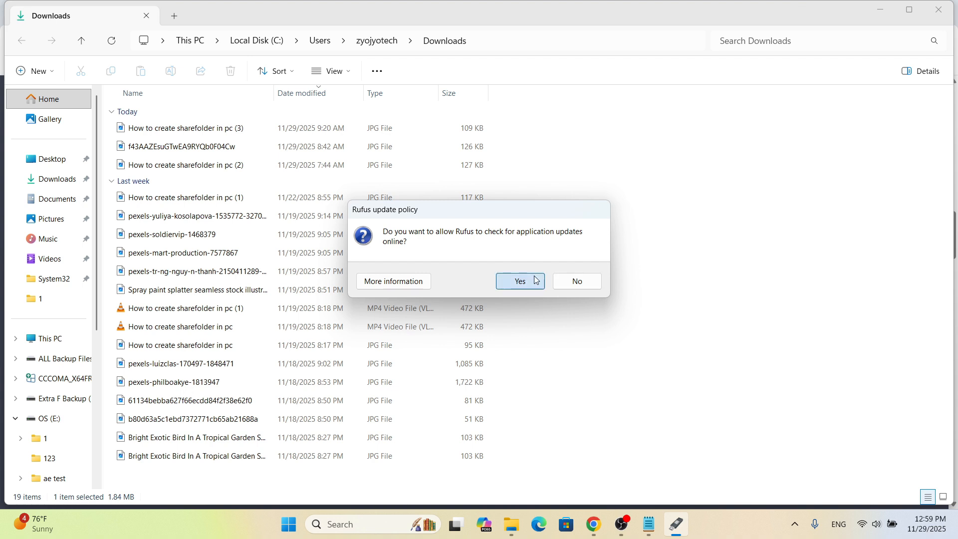
pyautogui.click(519, 284)
pyautogui.click(956, 4)
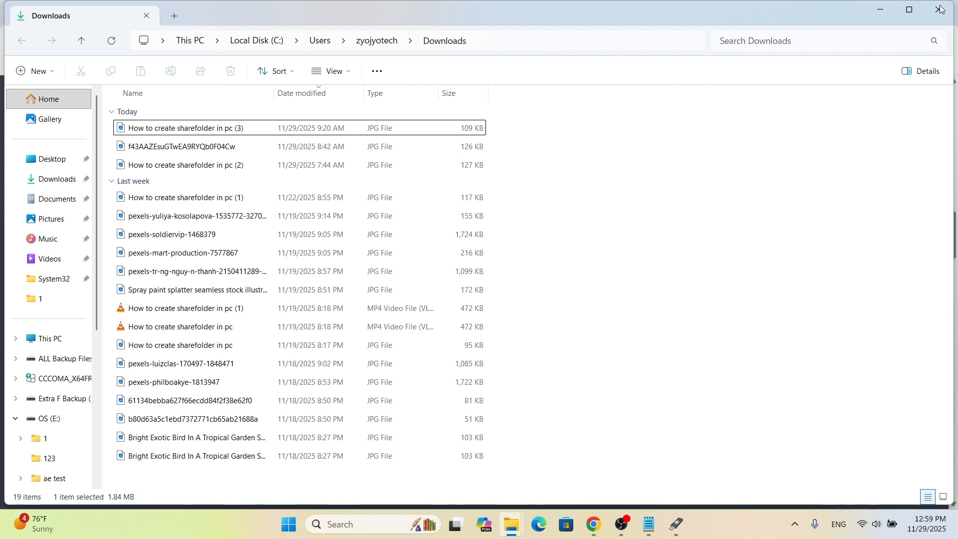
pyautogui.click(938, 9)
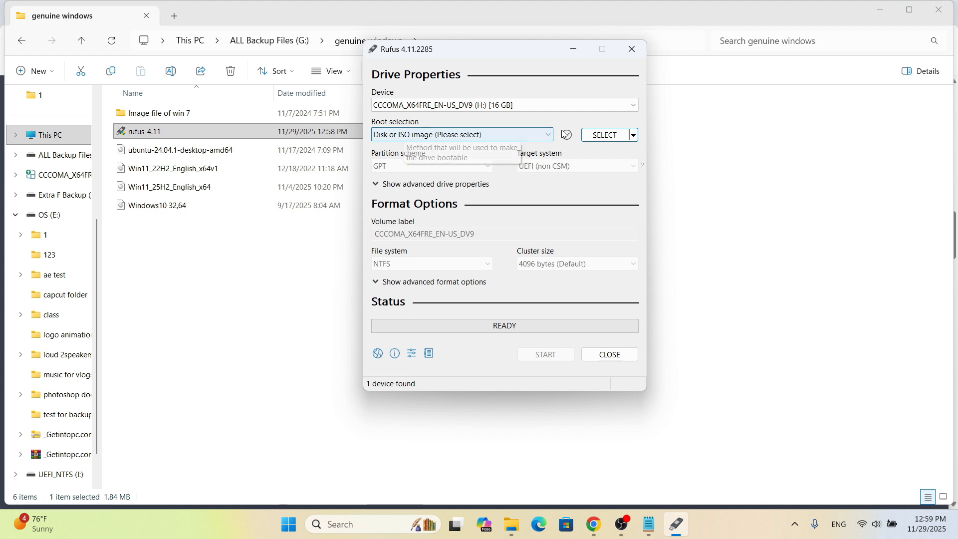
# Load the Win11_25H2_English_x64 disc image from the genuine windows folder on drive G: as the boot selection
pyautogui.click(594, 138)
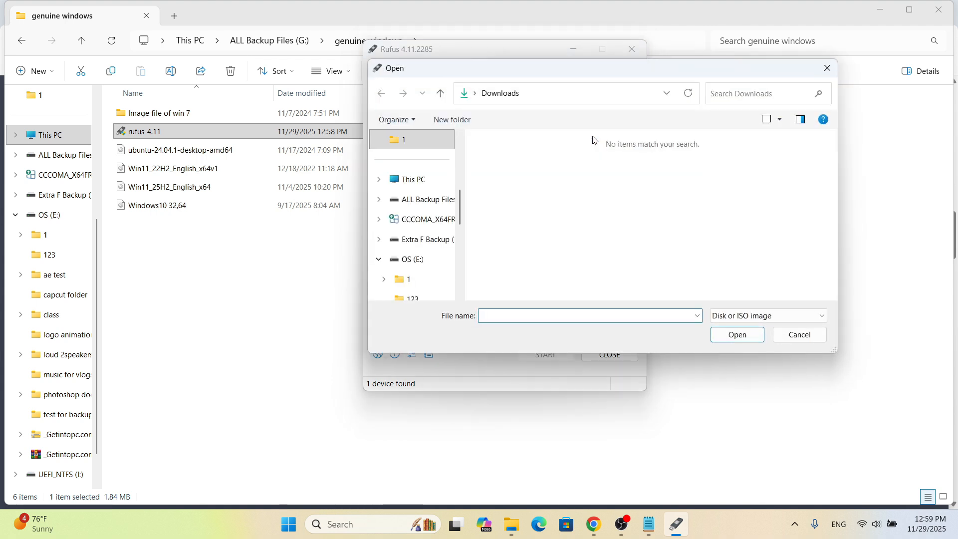
pyautogui.doubleClick(662, 73)
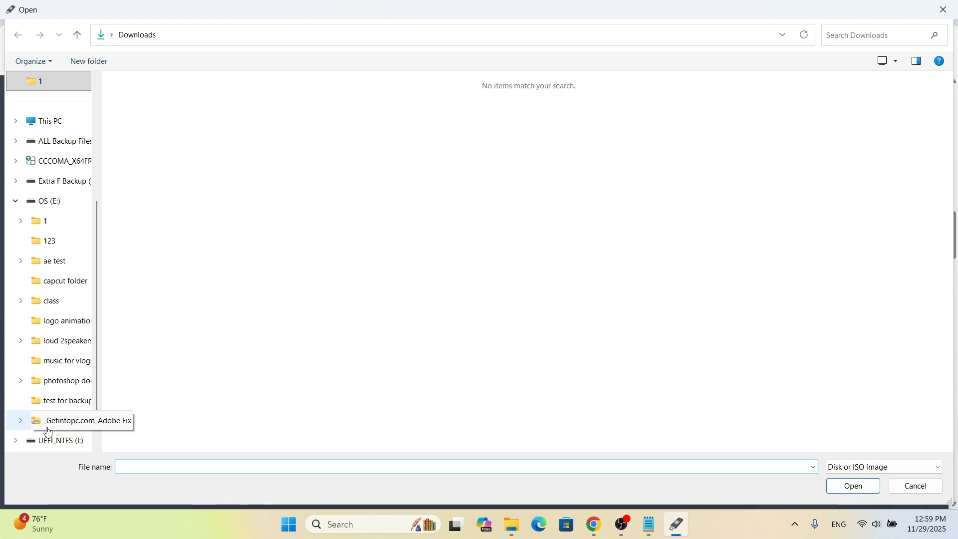
pyautogui.scroll(-1, 48, 432)
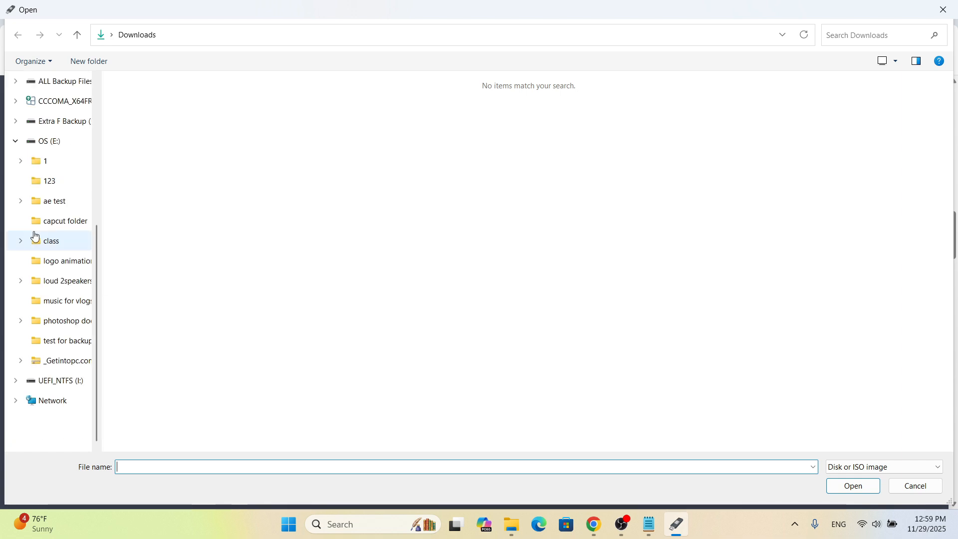
pyautogui.click(17, 145)
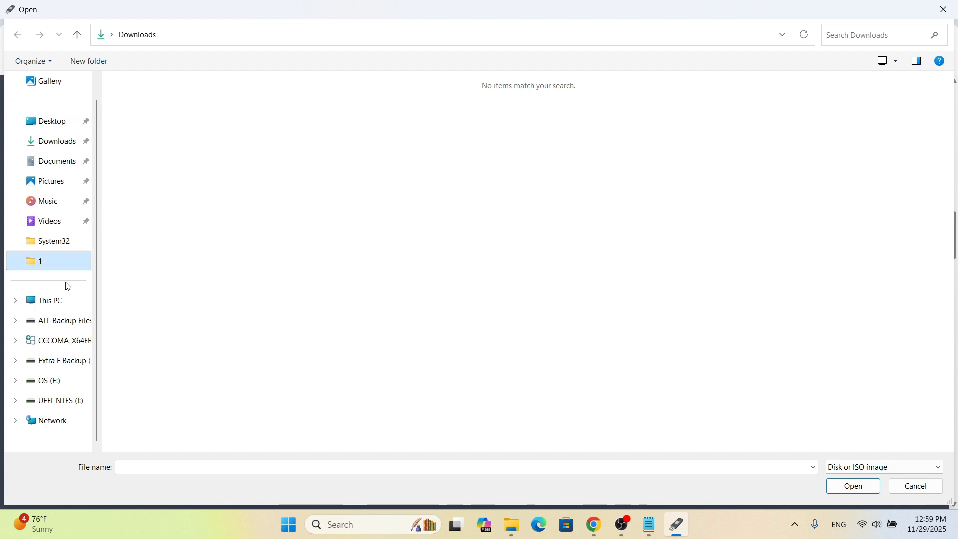
pyautogui.click(67, 317)
pyautogui.doubleClick(201, 290)
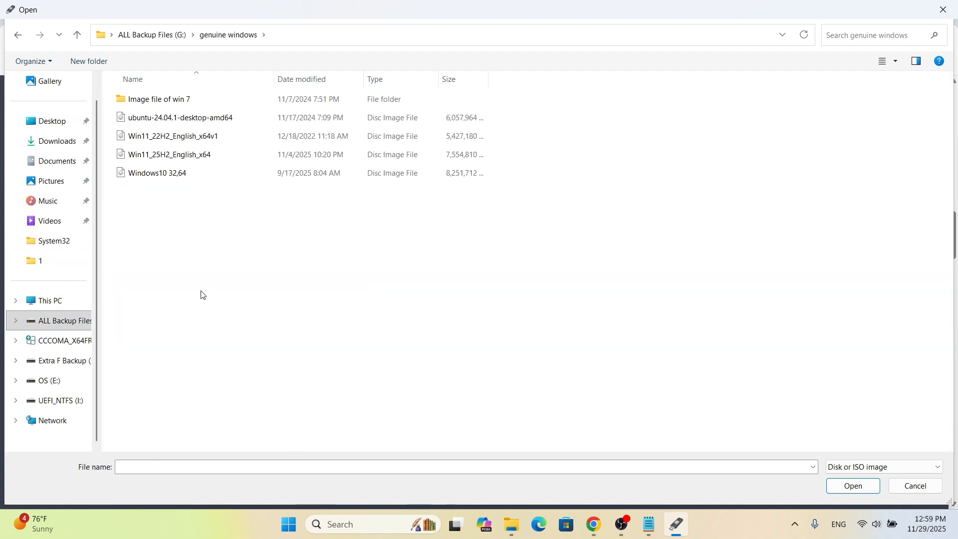
pyautogui.click(273, 158)
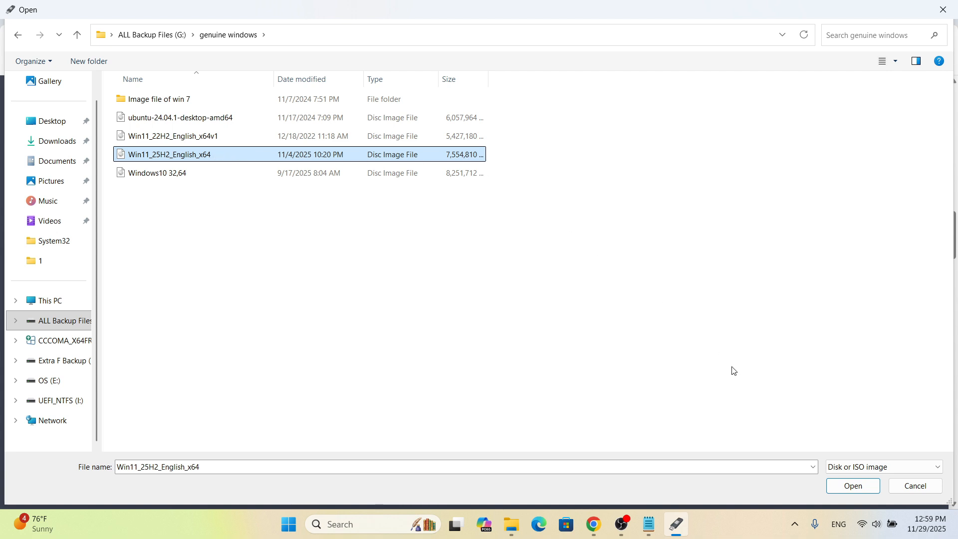
pyautogui.click(853, 485)
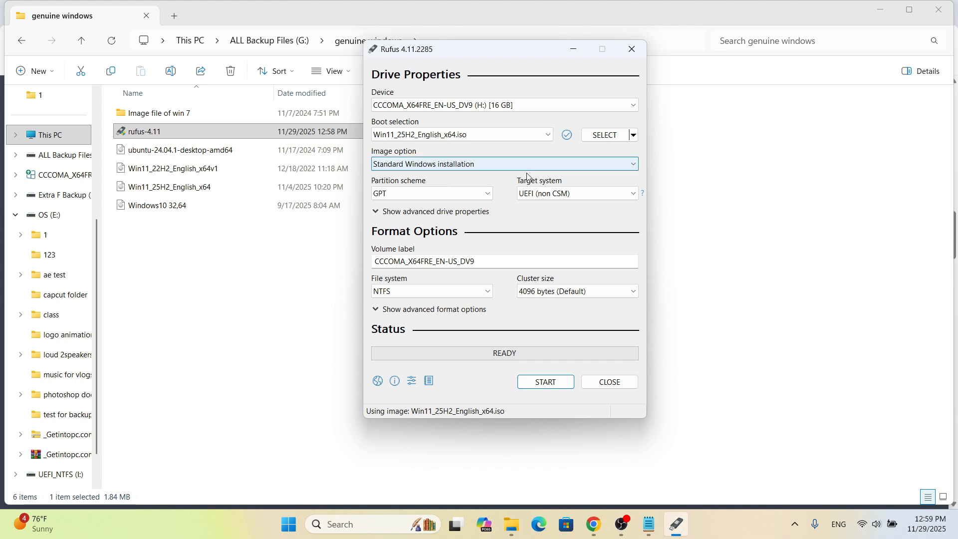
# Set the partition scheme to MBR and decline the DBX update download
pyautogui.click(425, 193)
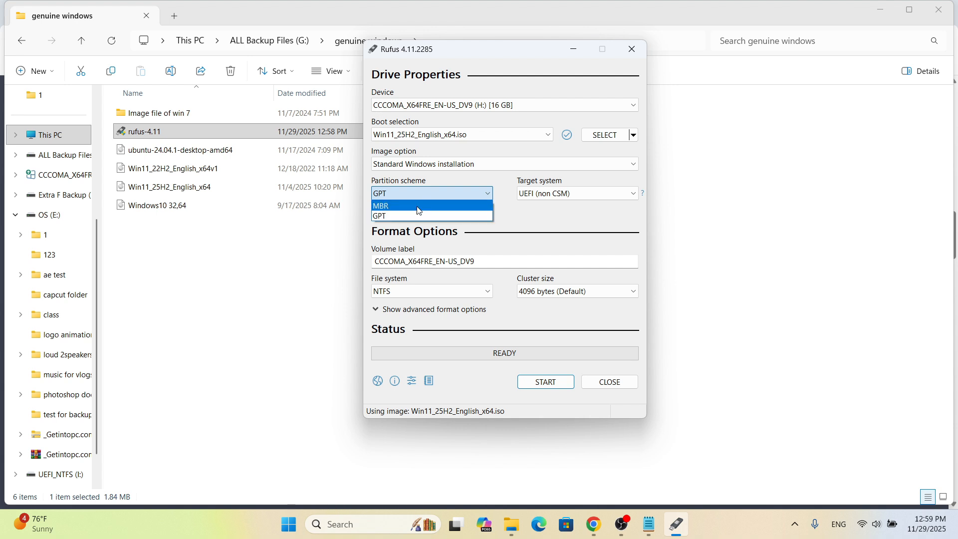
pyautogui.click(418, 211)
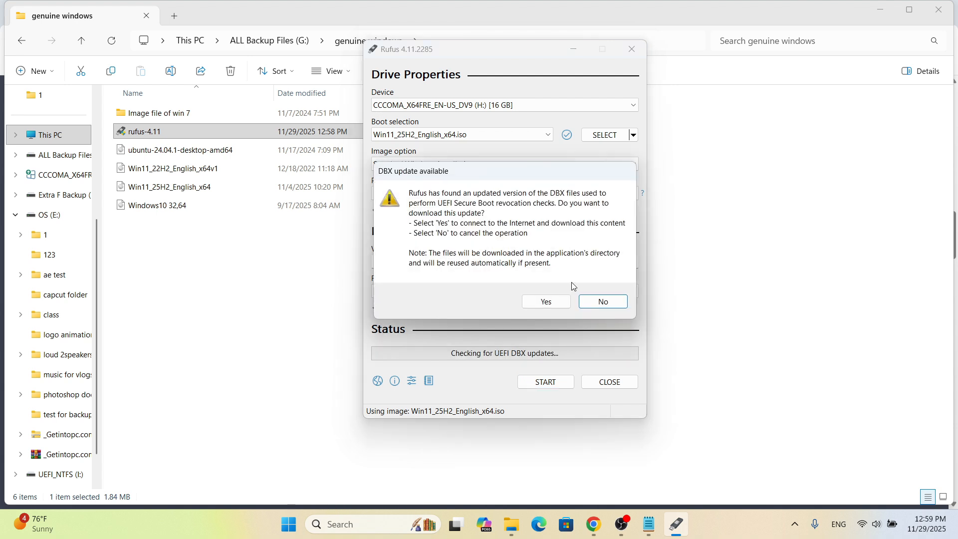
pyautogui.click(593, 303)
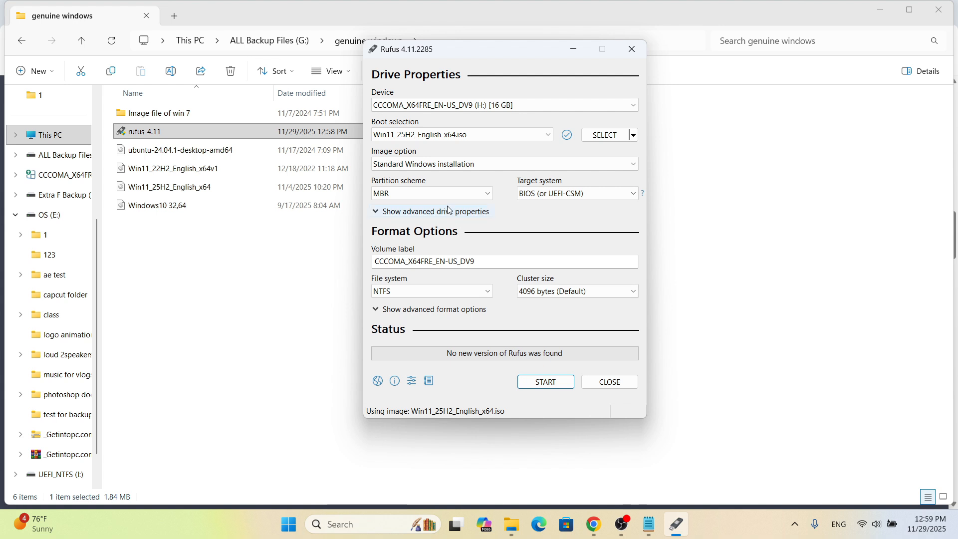
# Set the partition scheme to GPT and start creating the bootable drive
pyautogui.click(455, 193)
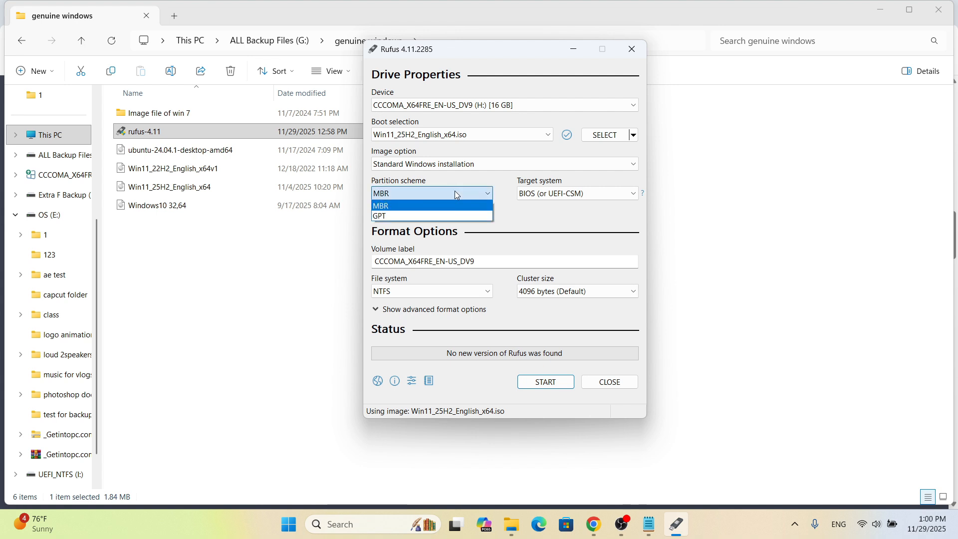
pyautogui.click(429, 217)
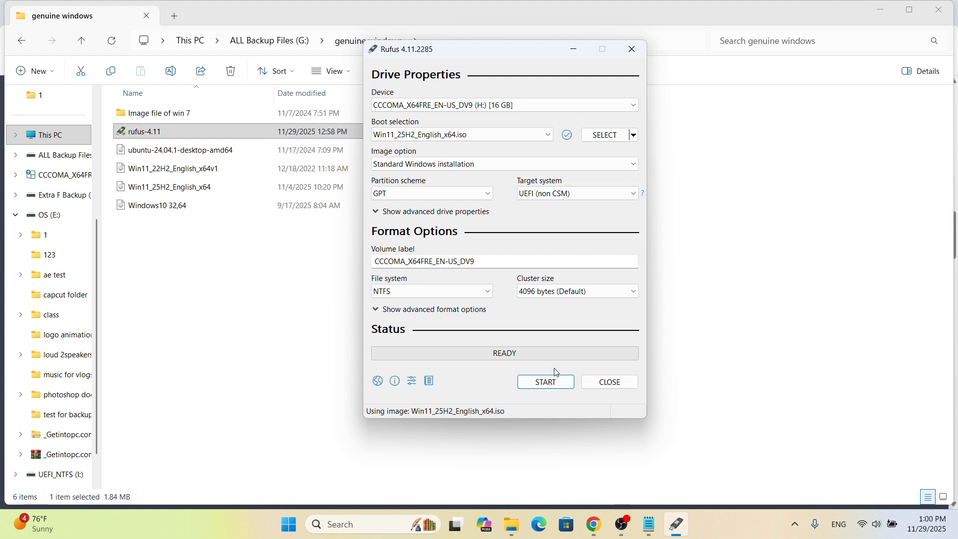
pyautogui.click(545, 381)
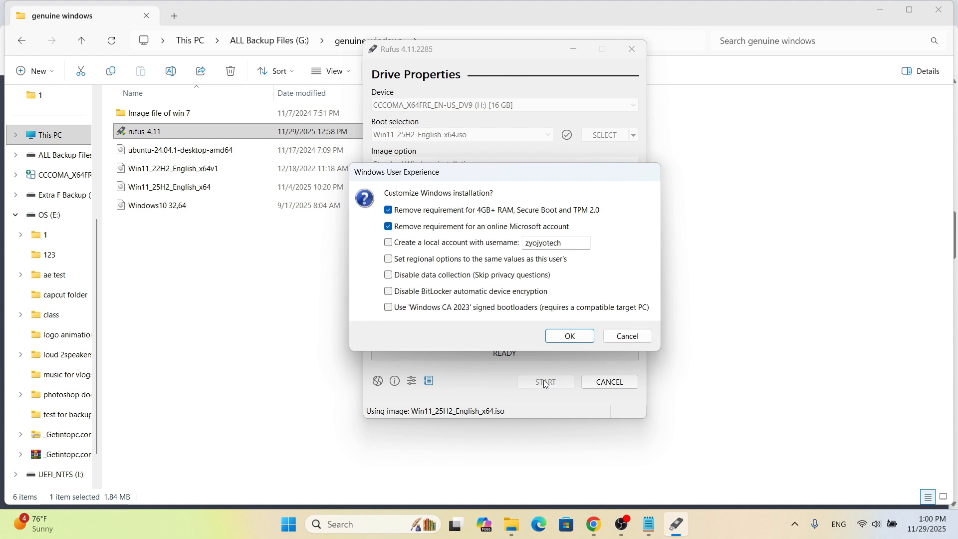
# Remove the RAM, Secure Boot, TPM and online account requirements, enable local account creation, and approve erasing the 16 GB drive H:
pyautogui.click(390, 227)
pyautogui.click(556, 242)
pyautogui.doubleClick(556, 243)
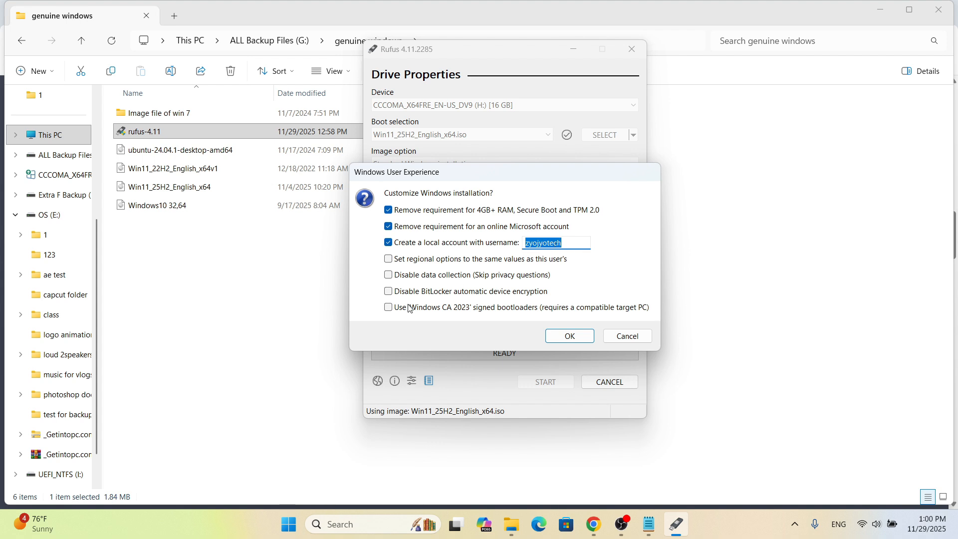
pyautogui.click(557, 336)
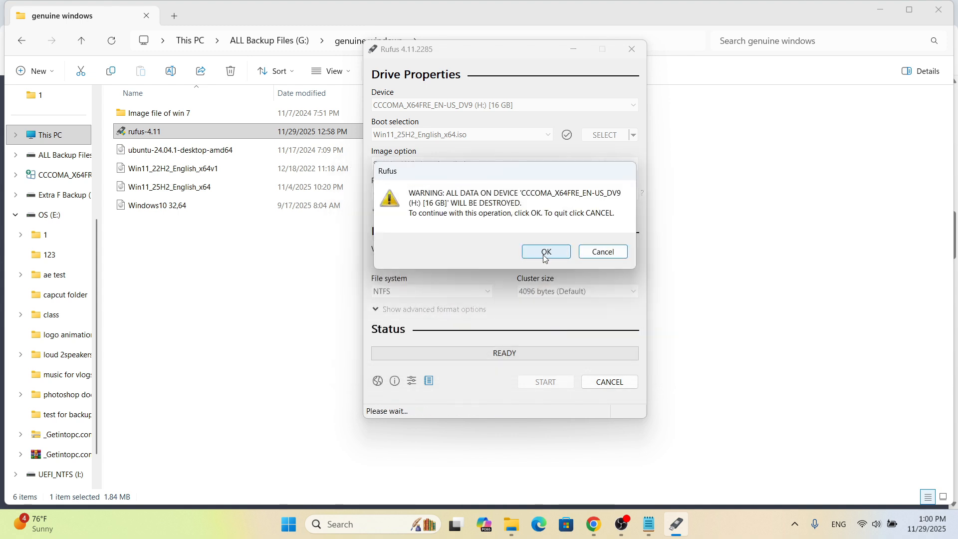
pyautogui.click(544, 256)
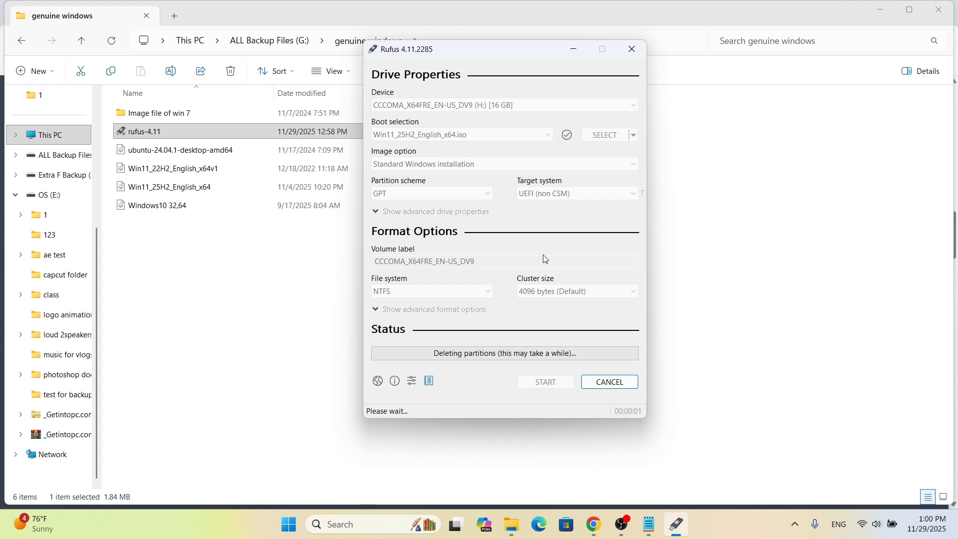